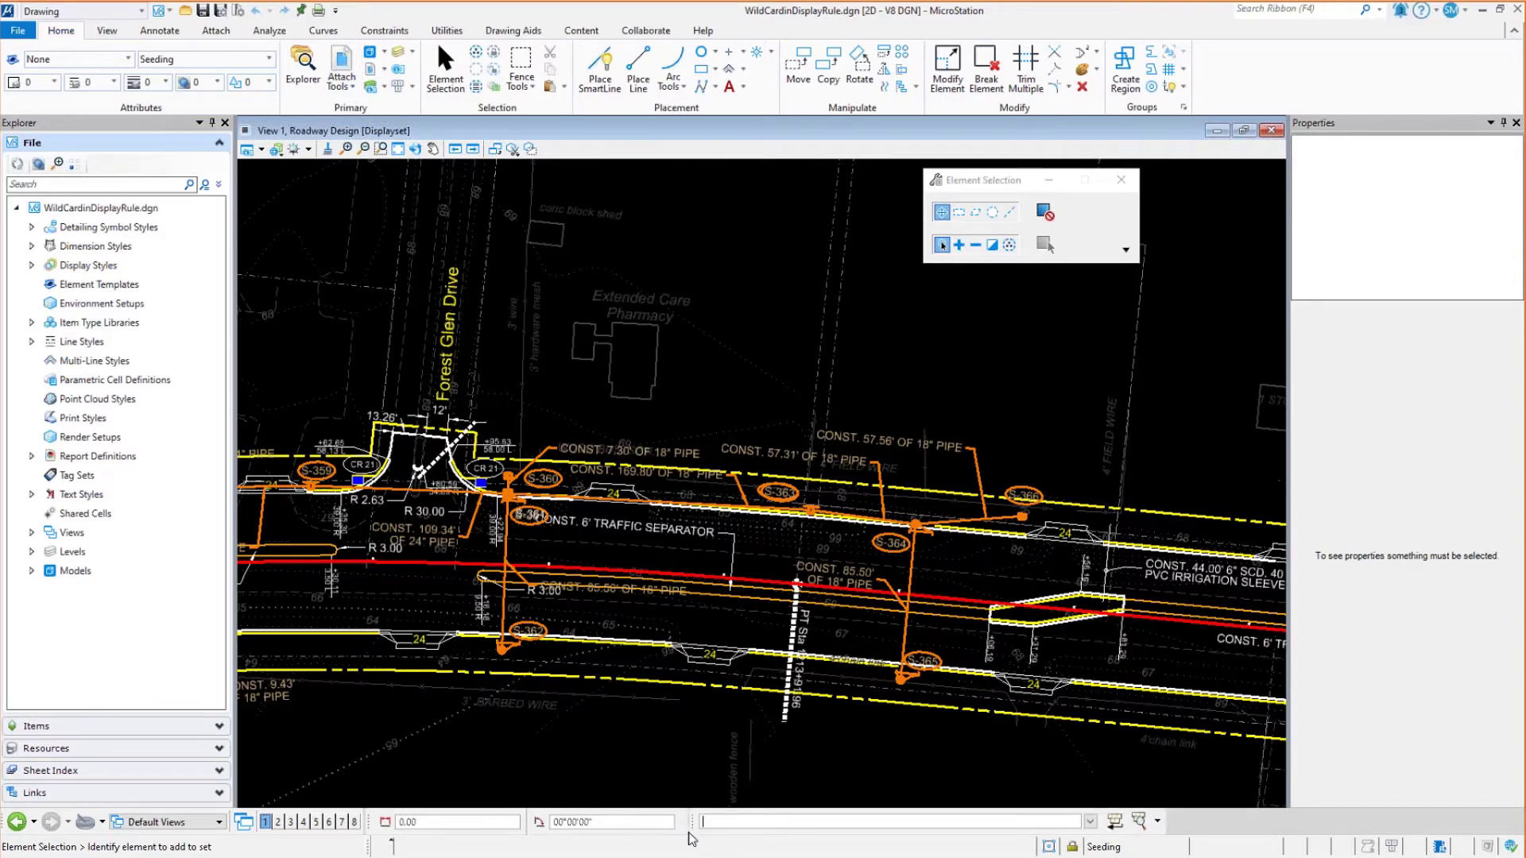
Float the Key-in field over the drawing, run the DWG key-in, and close Dimension Styles
drag(697, 832, 506, 370)
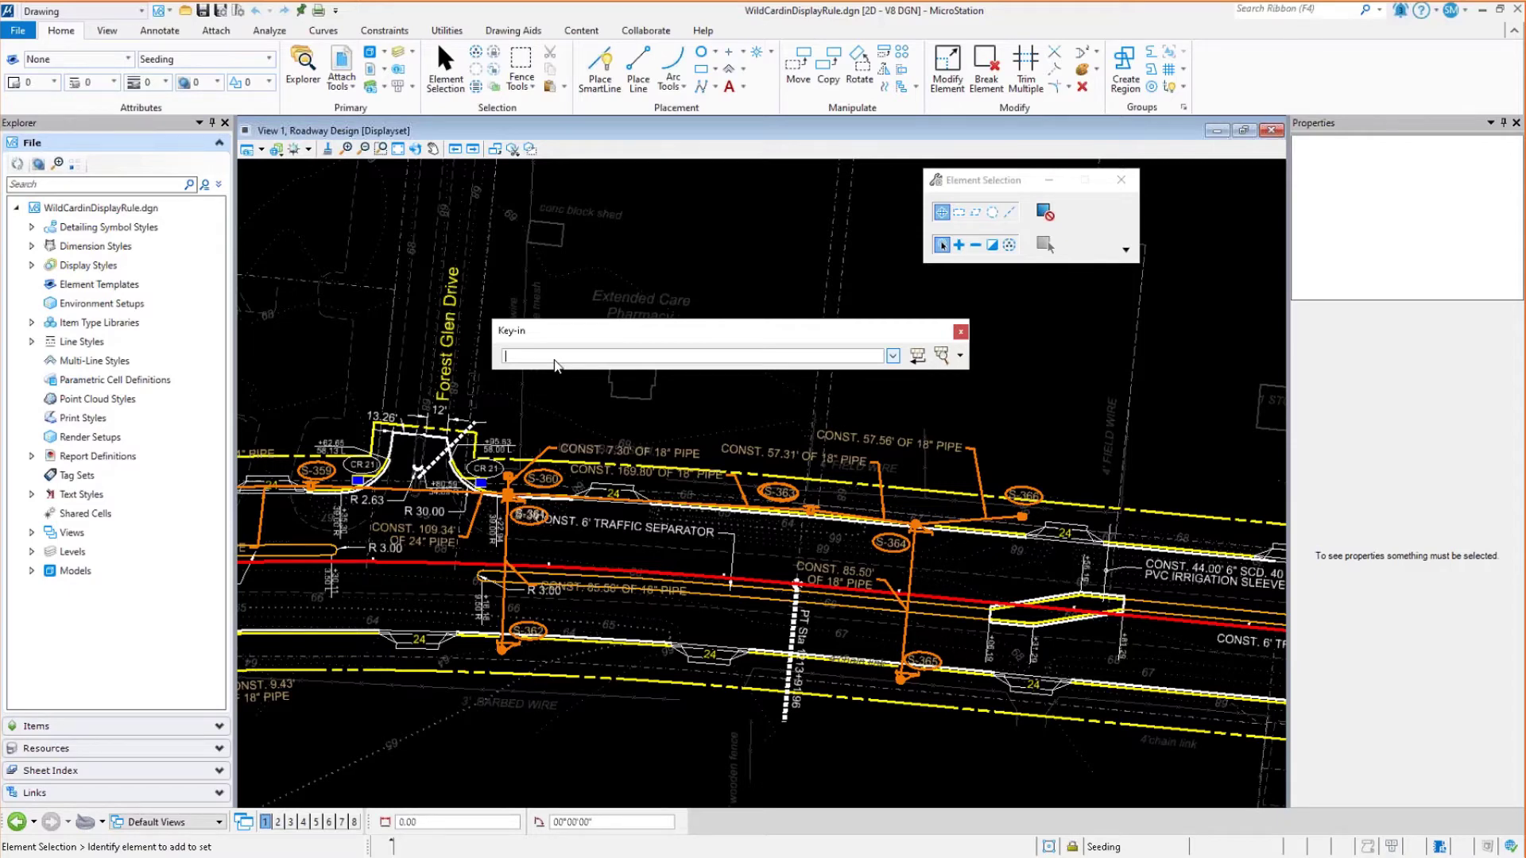
text(dwg )
text(dimstyle)
key(Return)
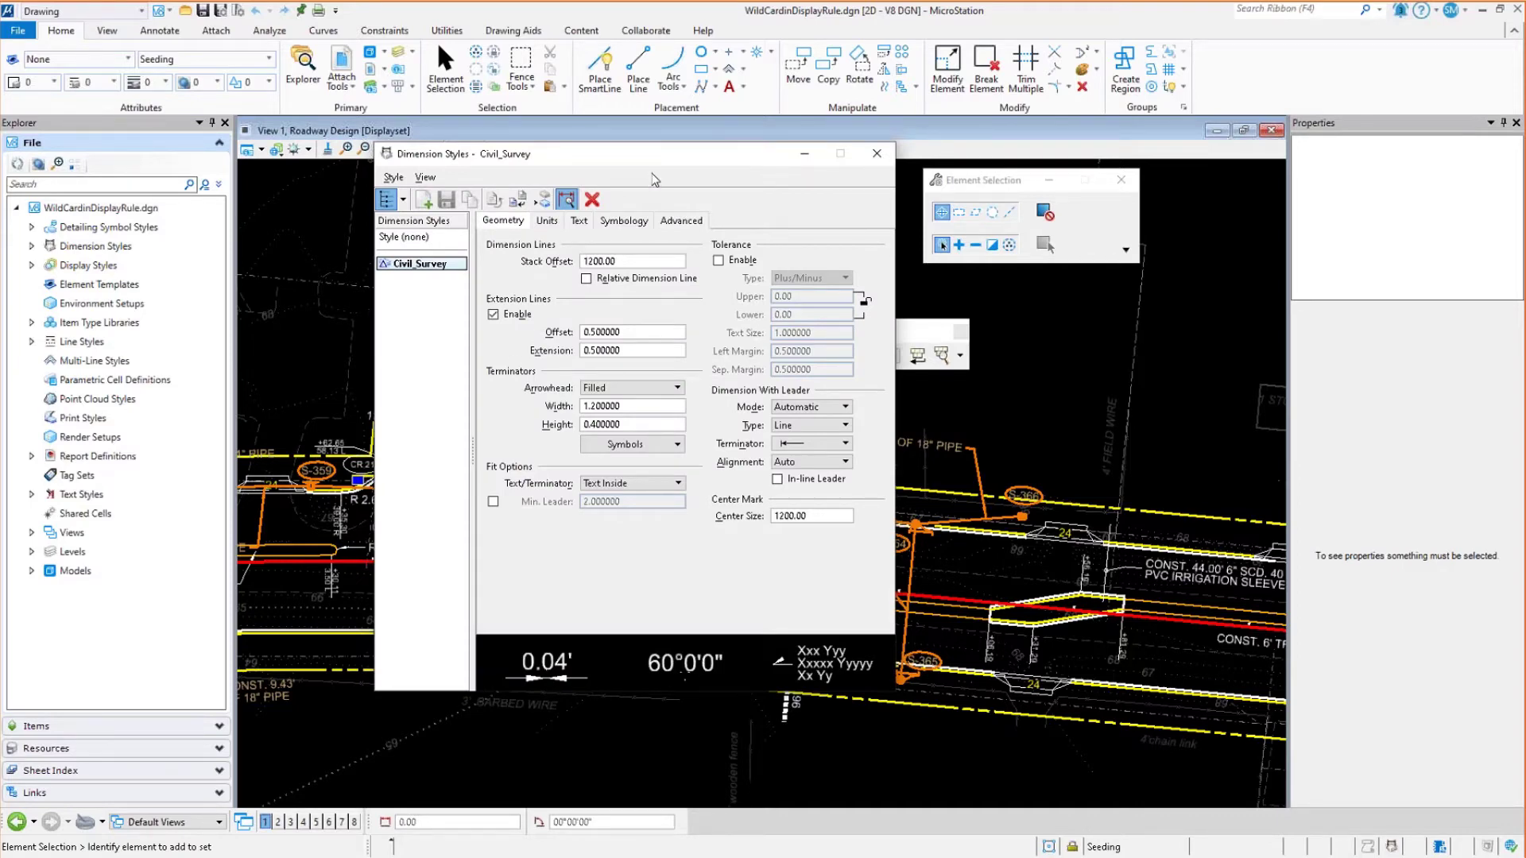
click(877, 153)
click(564, 354)
text(dwg)
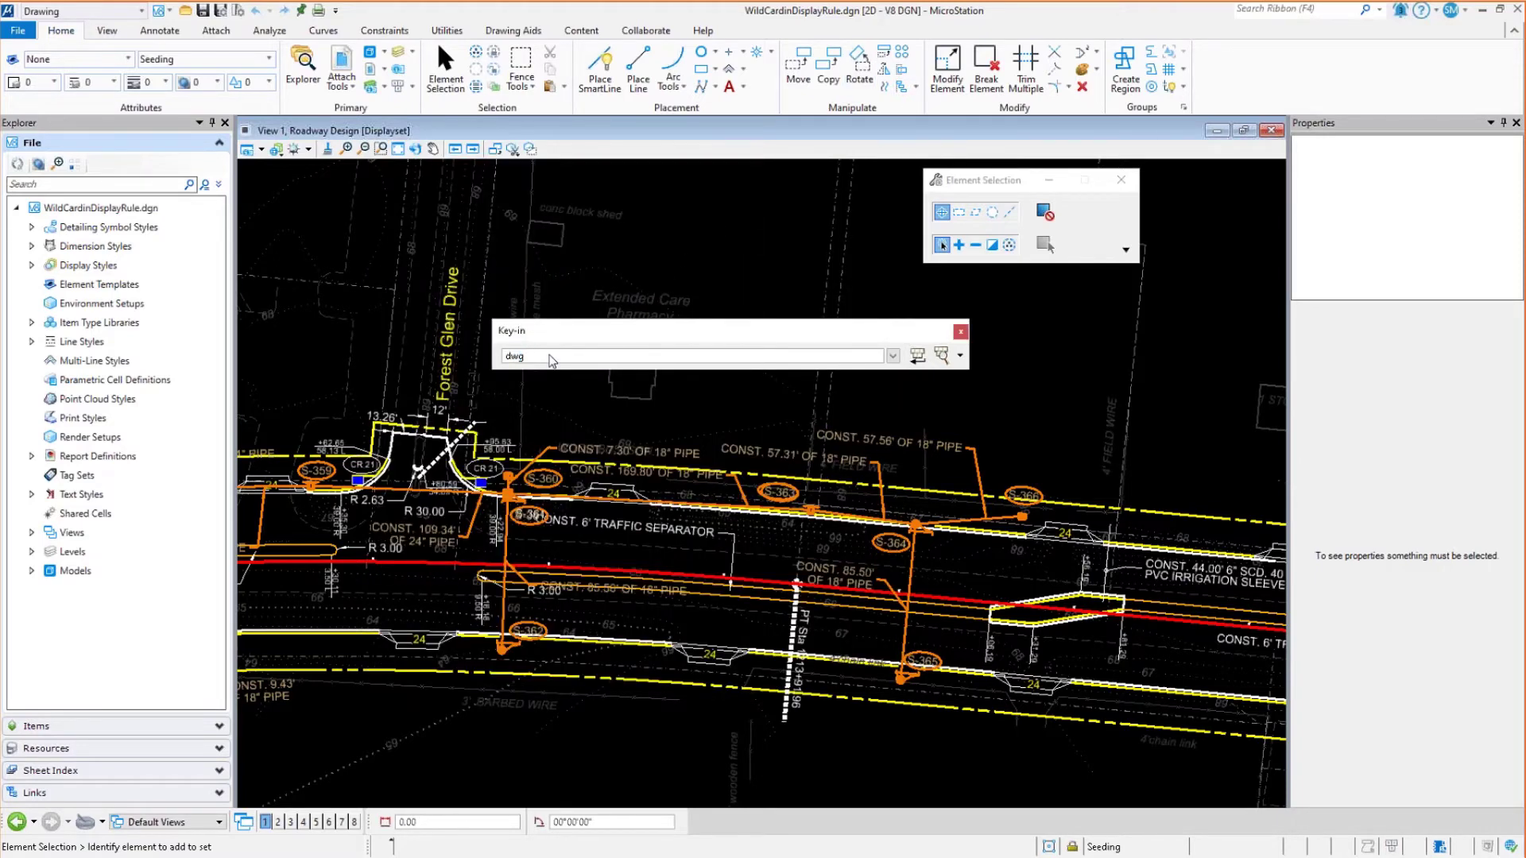
Clear 'dwg' from the key-in field and run the \aa shortcut for Measure Area
key(BackSpace)
key(BackSpace)
key(BackSpace)
text(aa)
key(Return)
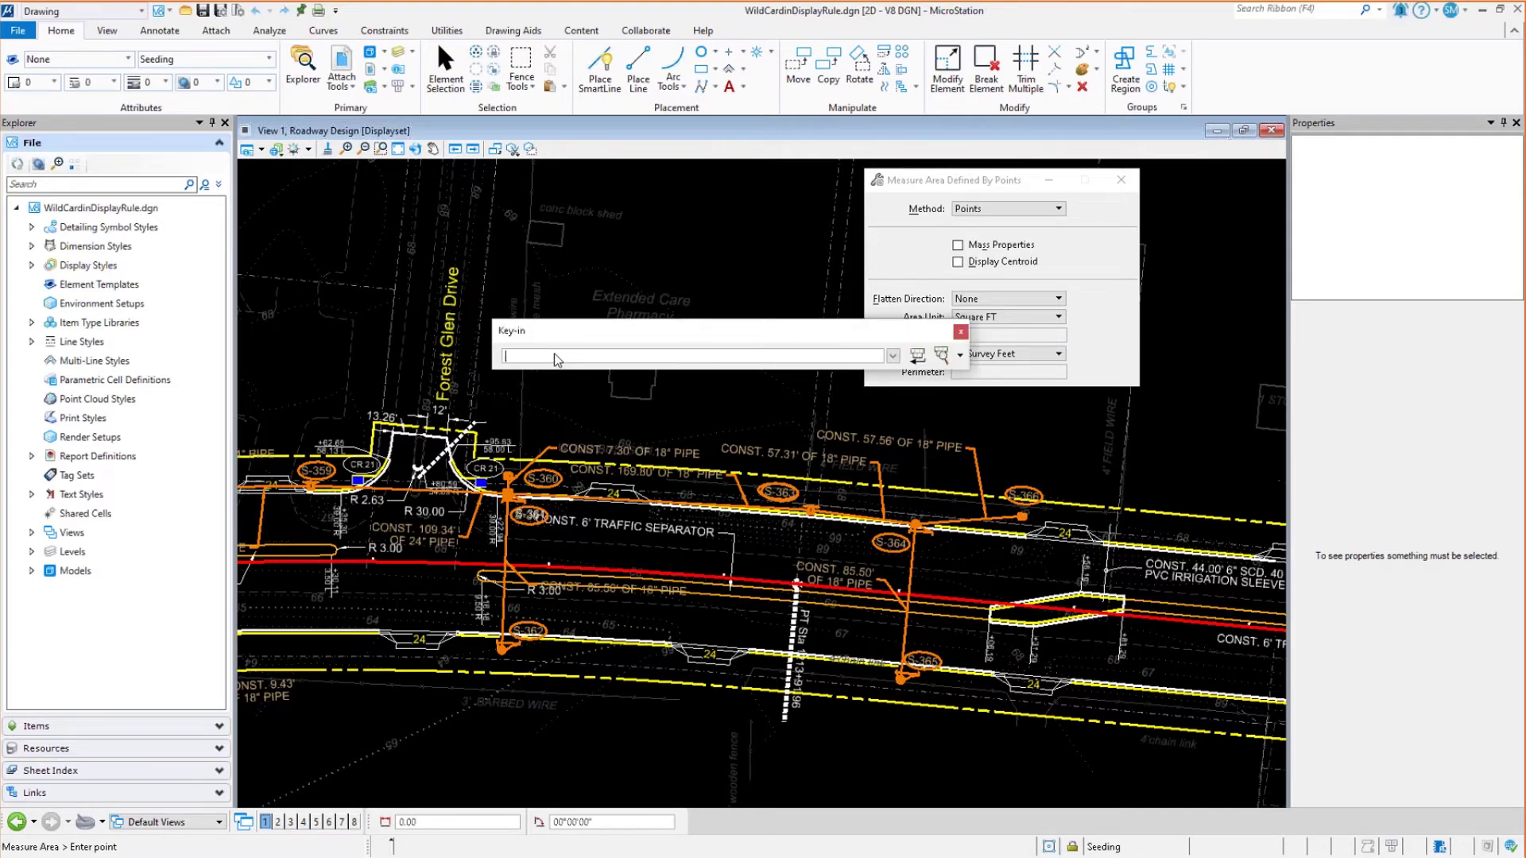
text(\)
text(a)
Launch Place Arc (\a), Construct Array (\ar) and Construct Chamfer (\cha), then switch to Firefox help
key(Return)
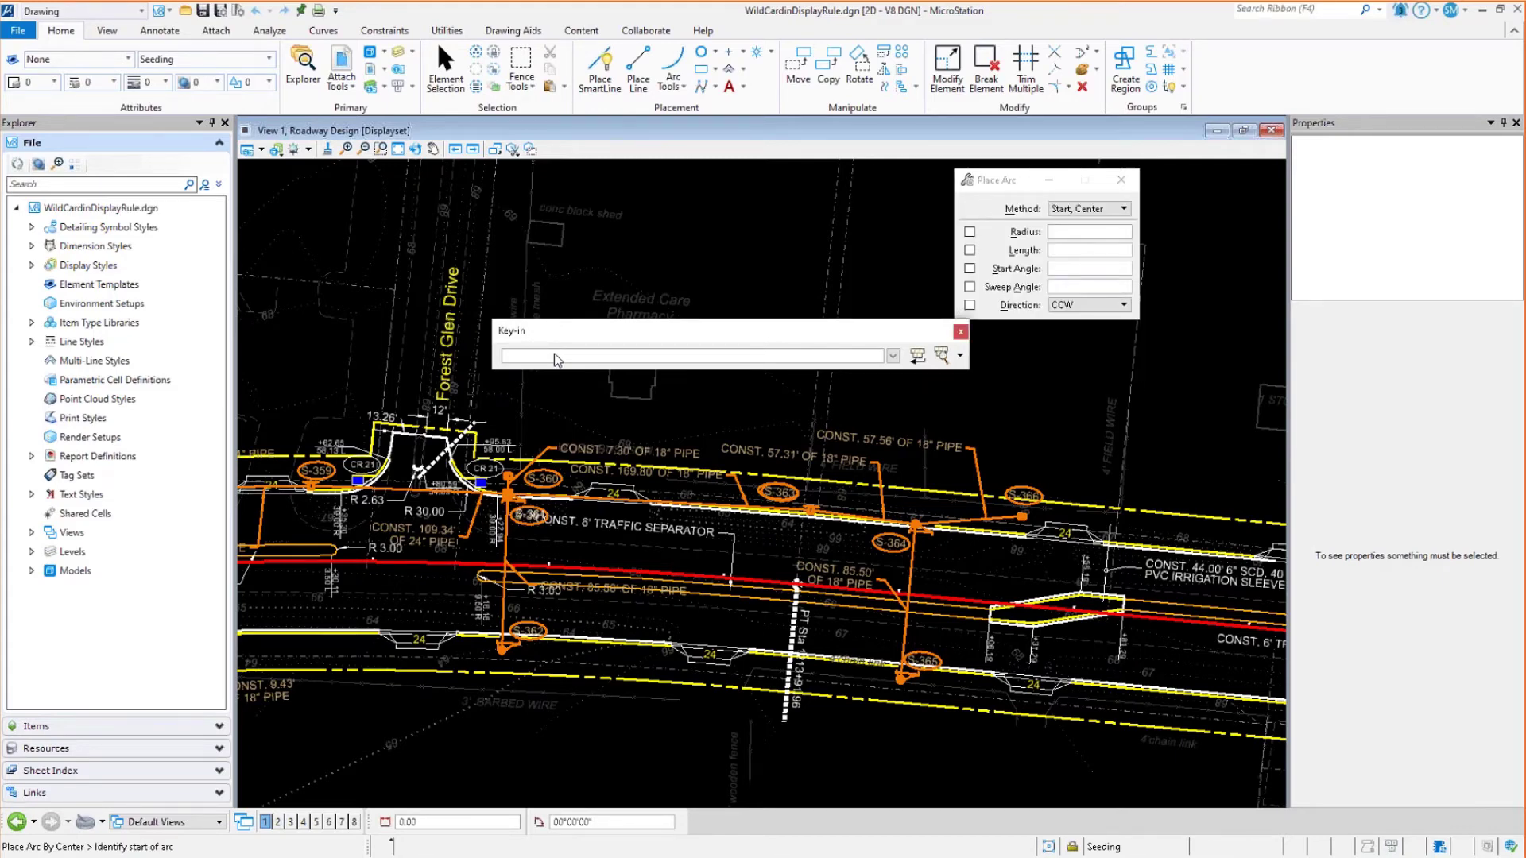
text(\ar)
key(Return)
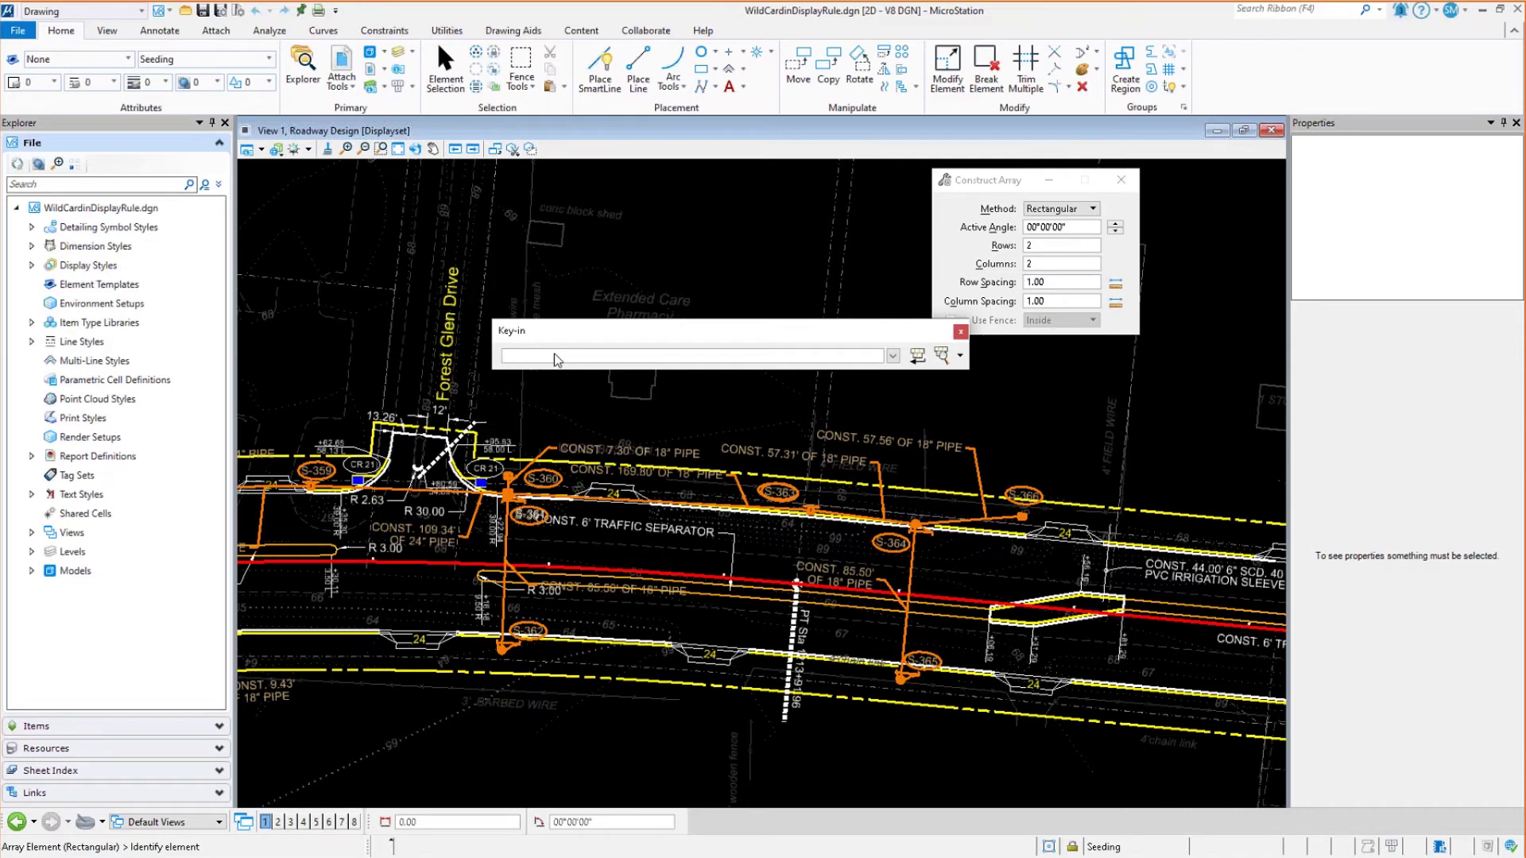
text(\cha)
key(Return)
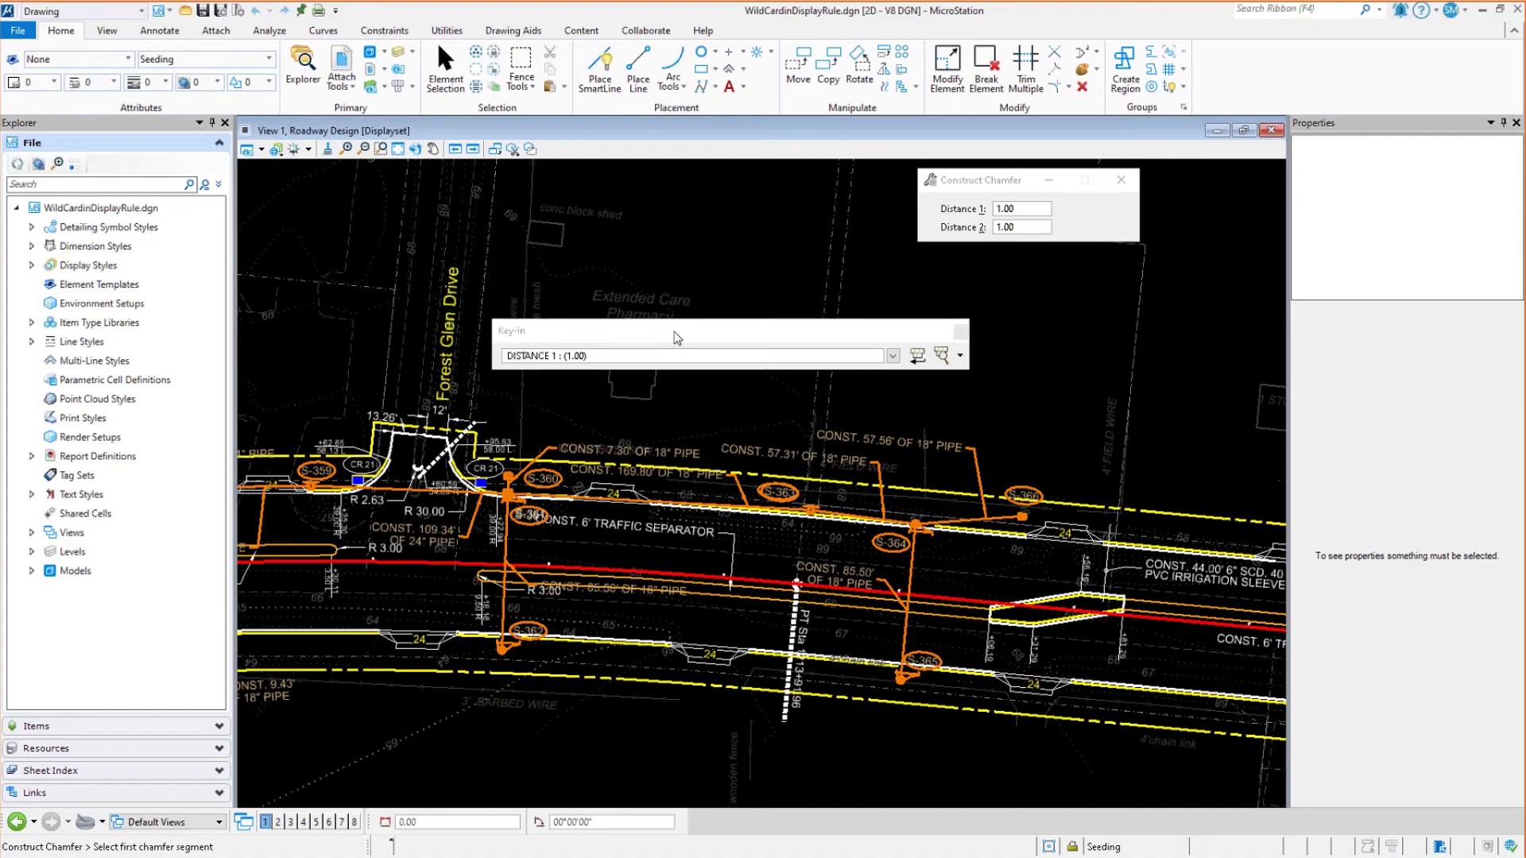
key(alt+Tab)
Show the Supported AutoCAD Commands help page, shift Firefox left, and highlight the ALIGN row's AL shortcut
click(403, 43)
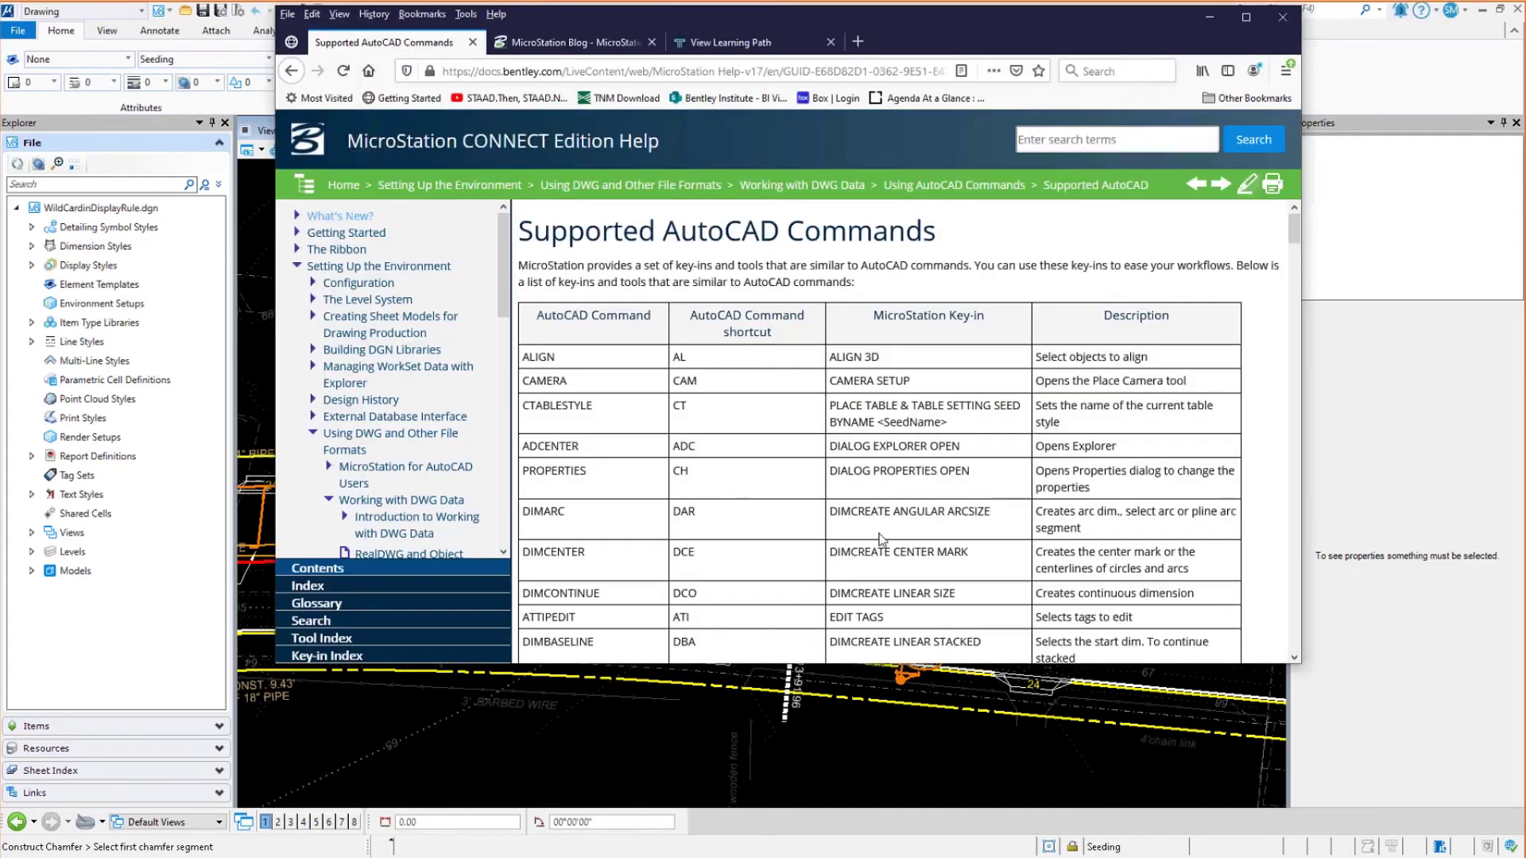
drag(612, 22, 536, 20)
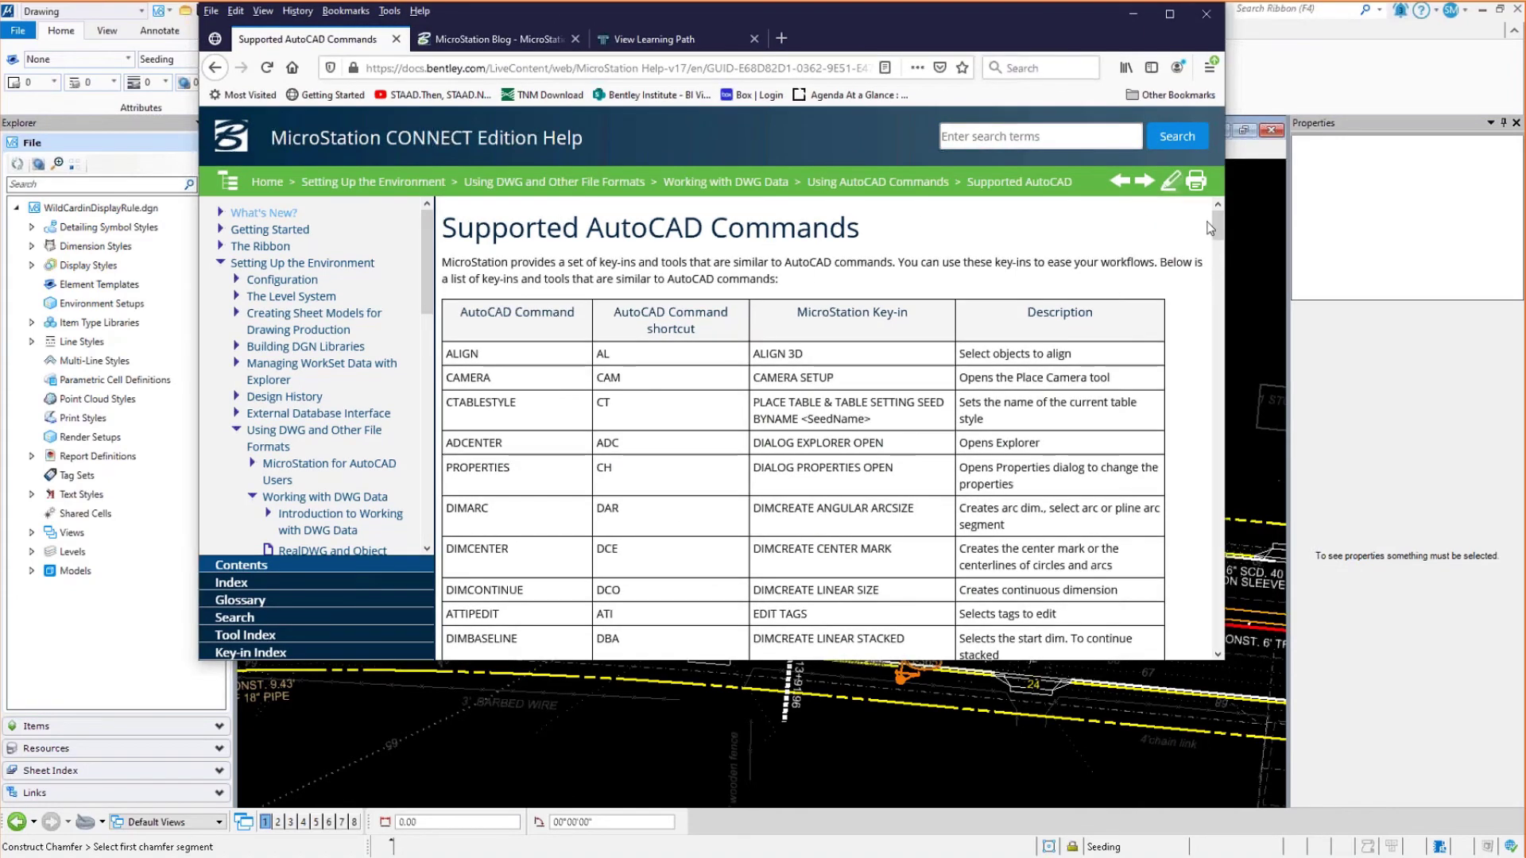
scroll(1216, 225, down, 1)
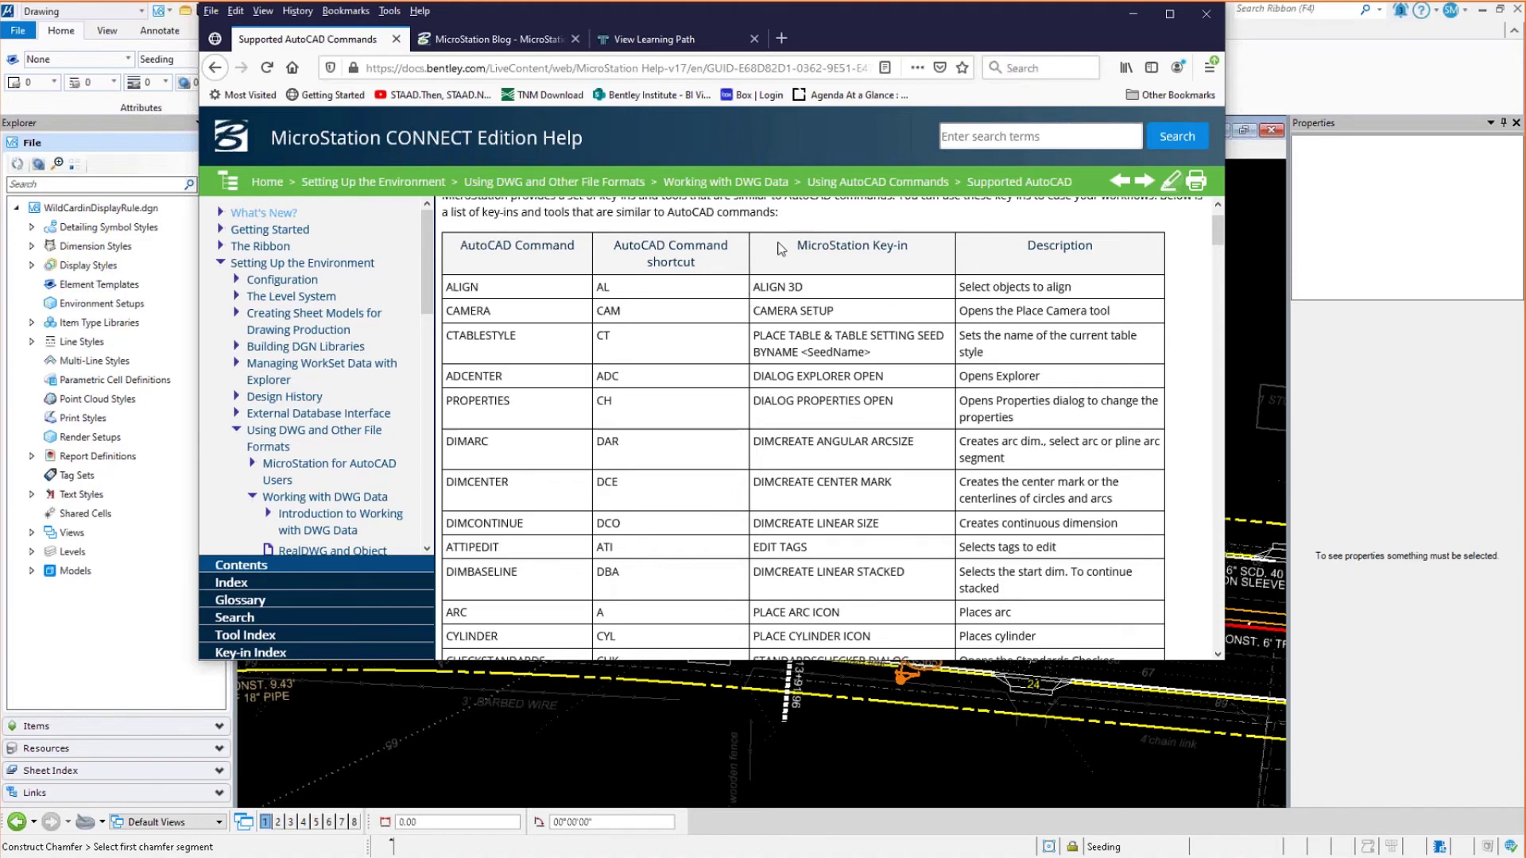
drag(611, 294, 592, 298)
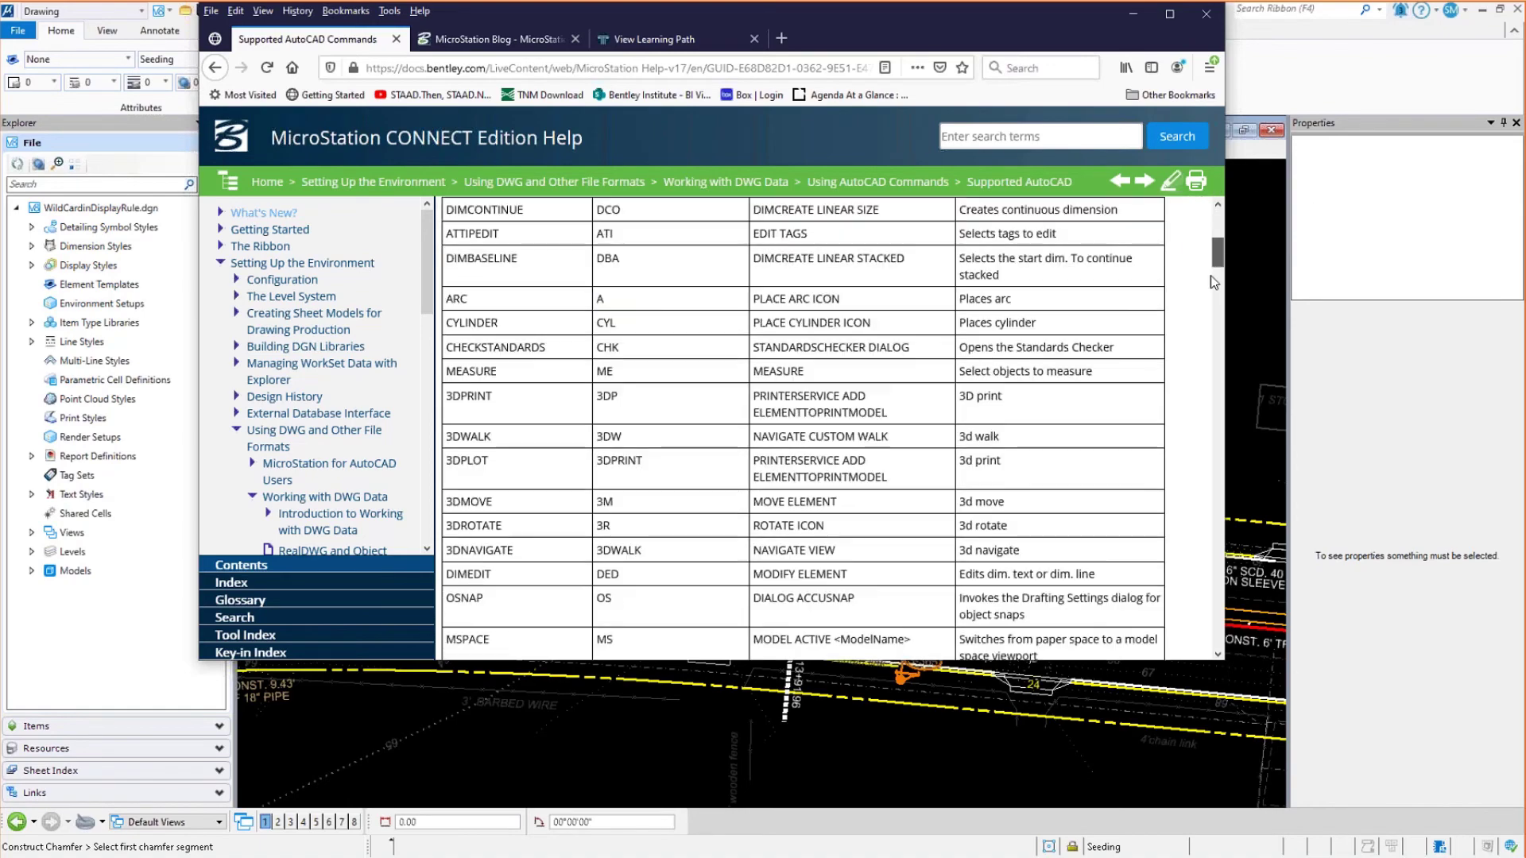
mouse_move(1212, 282)
mouse_down()
mouse_move(1170, 453)
mouse_move(1153, 639)
mouse_up()
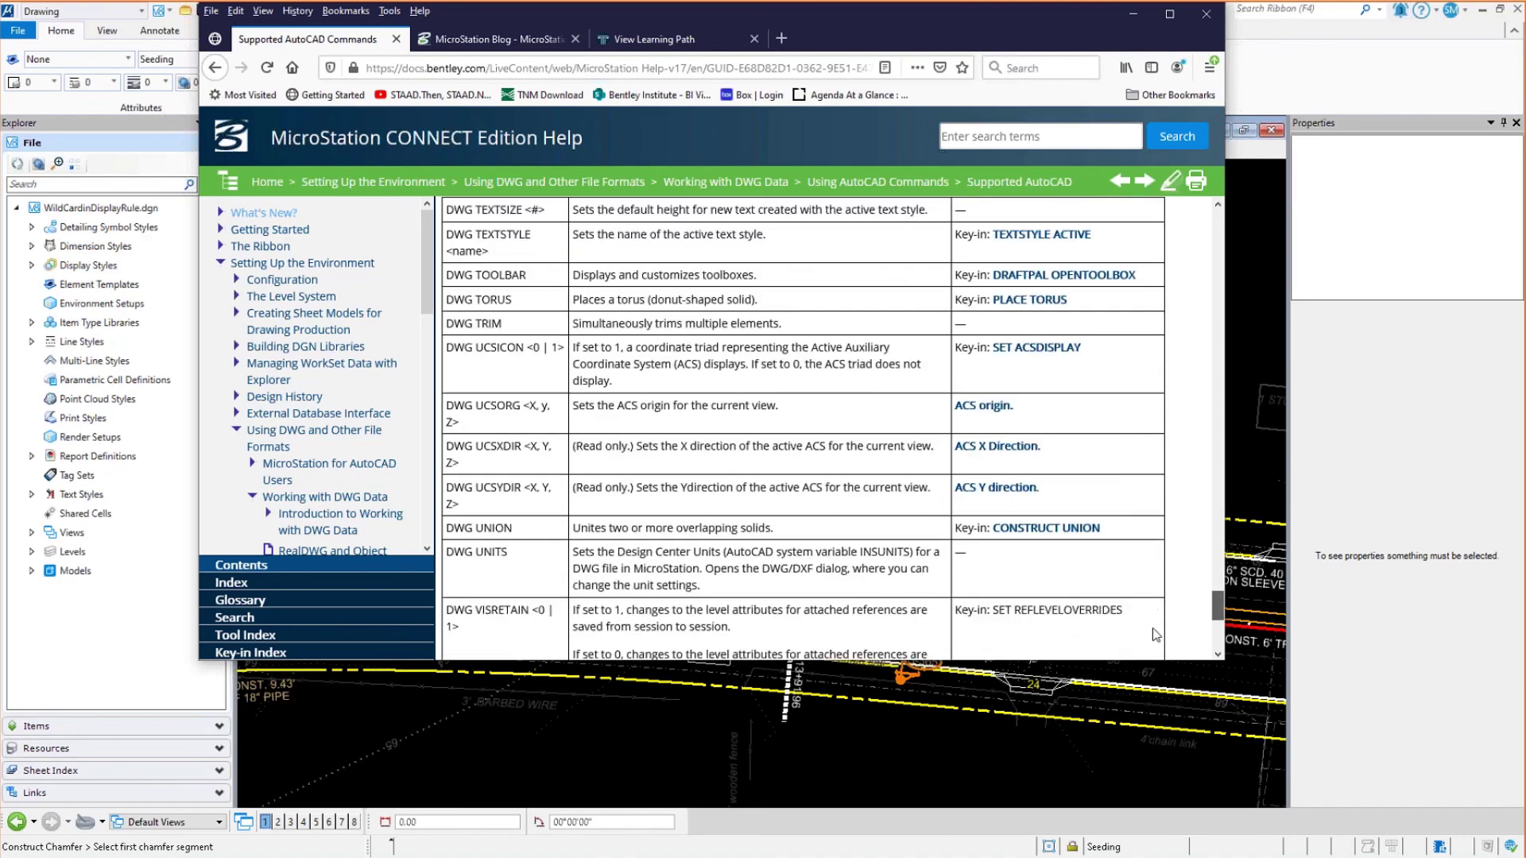
drag(1153, 634, 1142, 436)
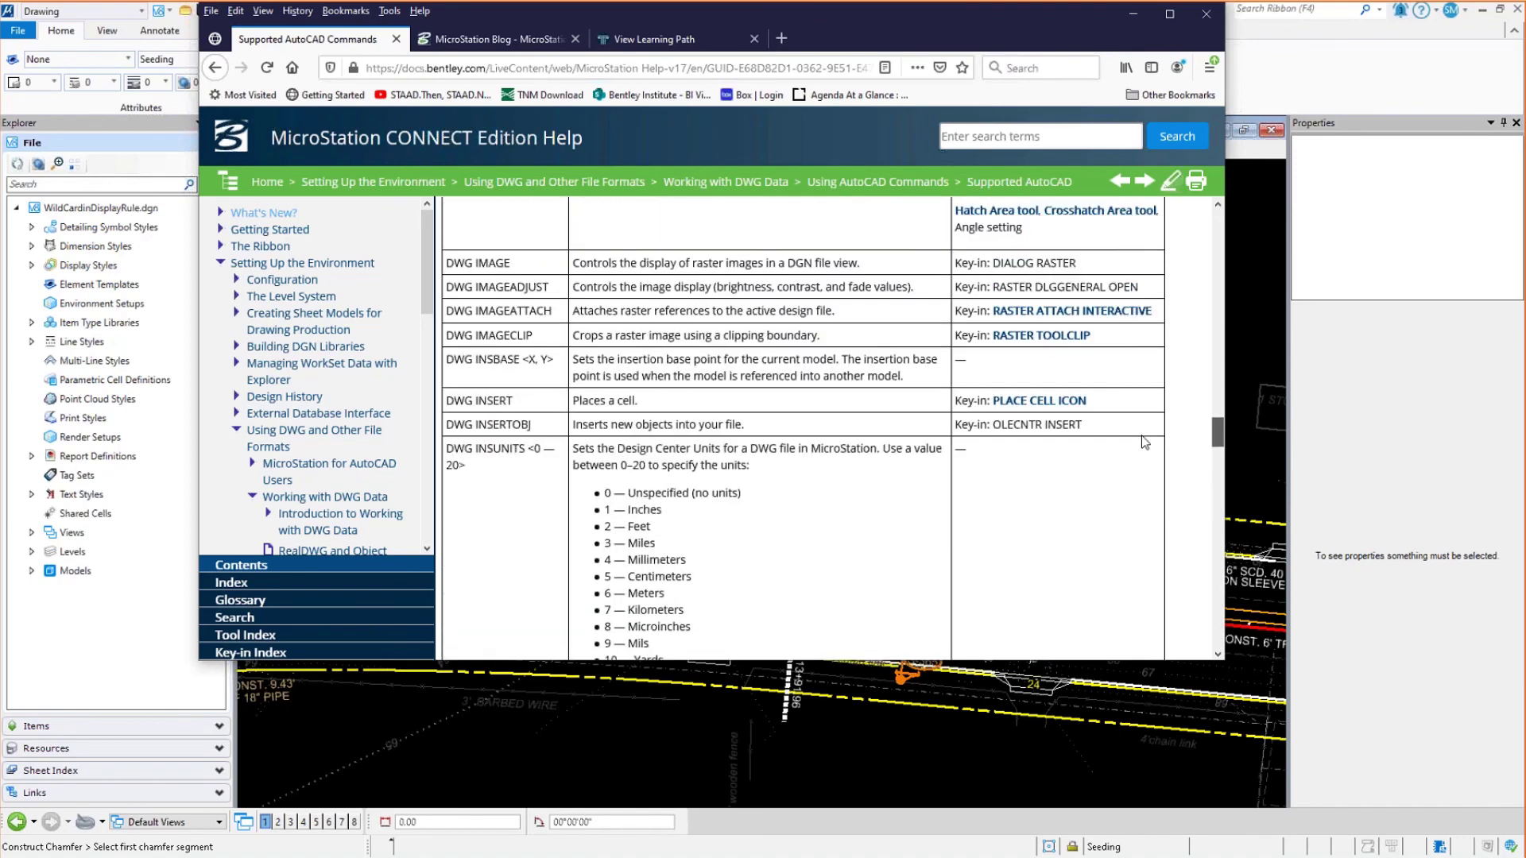